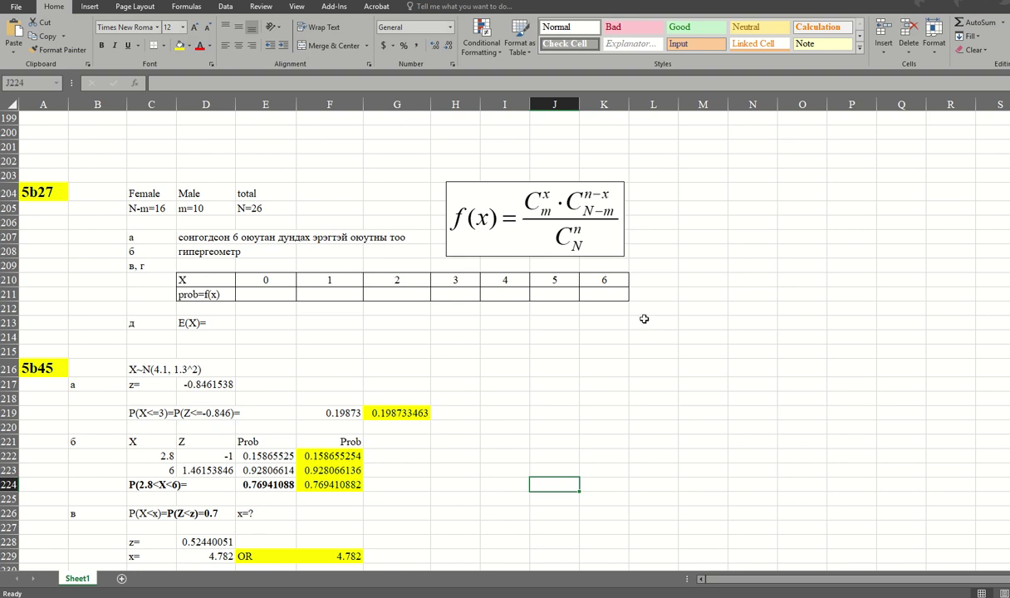
- Begin the probability formula for X = 0 in cell E211 with =COMBIN(10,E210)
left_click(278, 279)
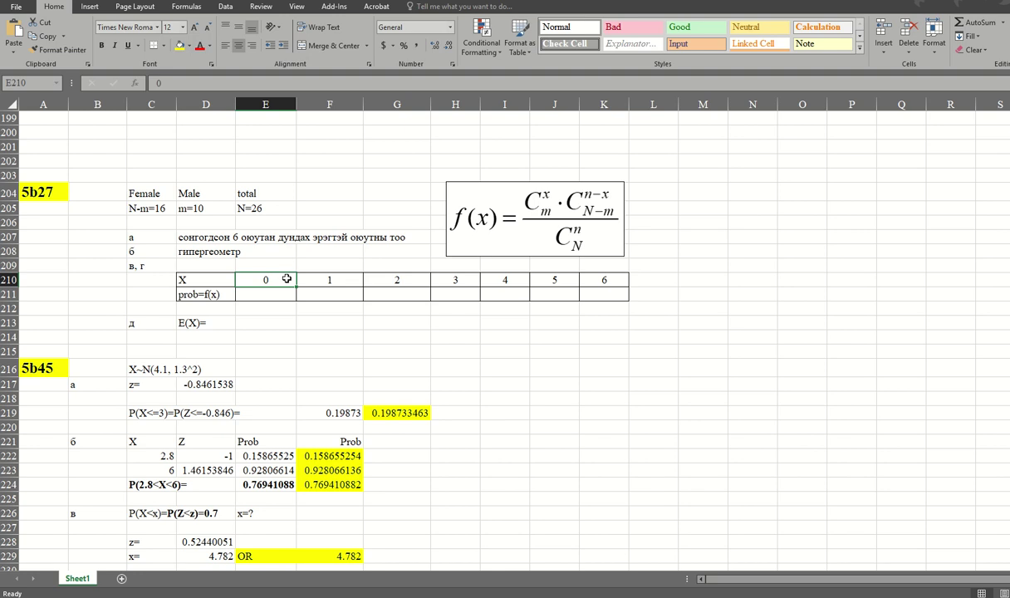
left_click_drag(287, 279, 627, 281)
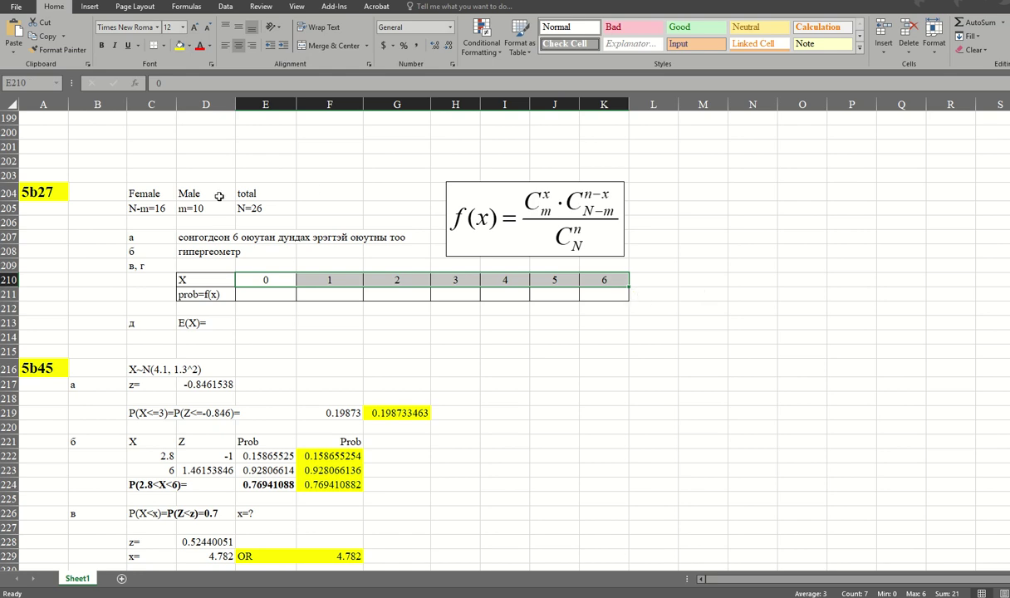
left_click(272, 292)
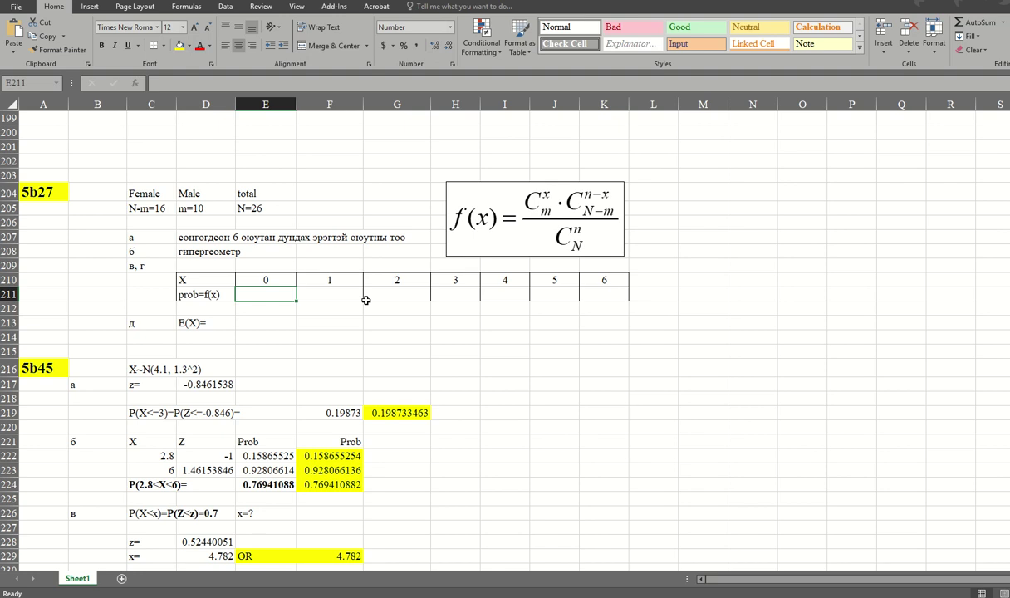
type("=")
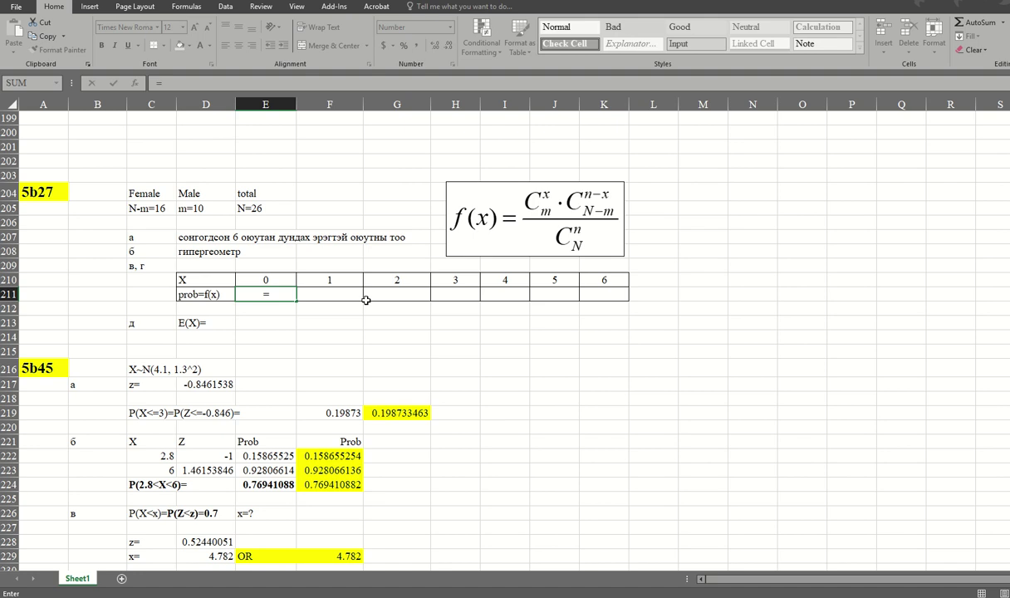
type("combin(")
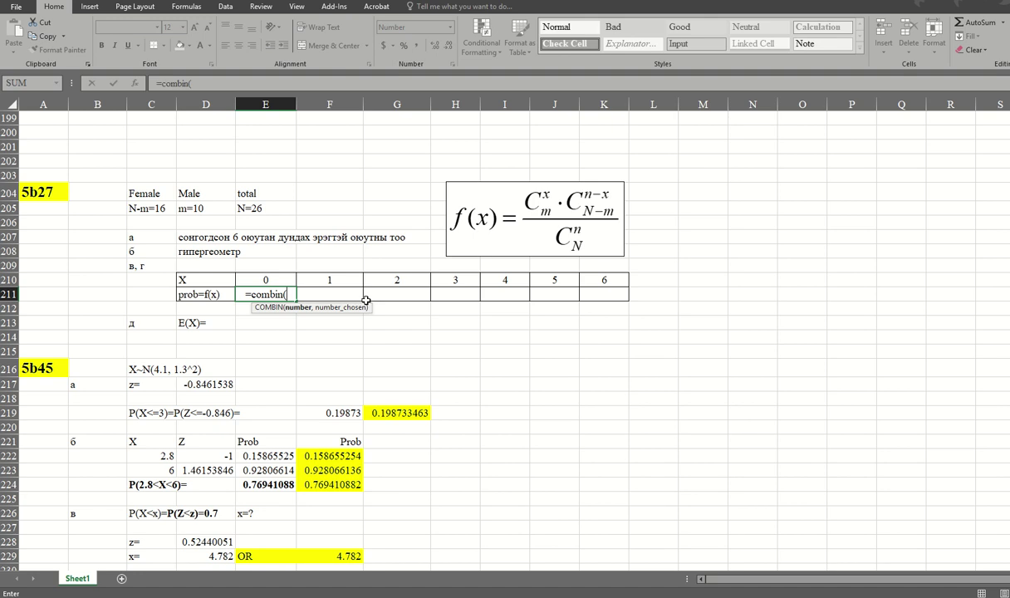
type("10")
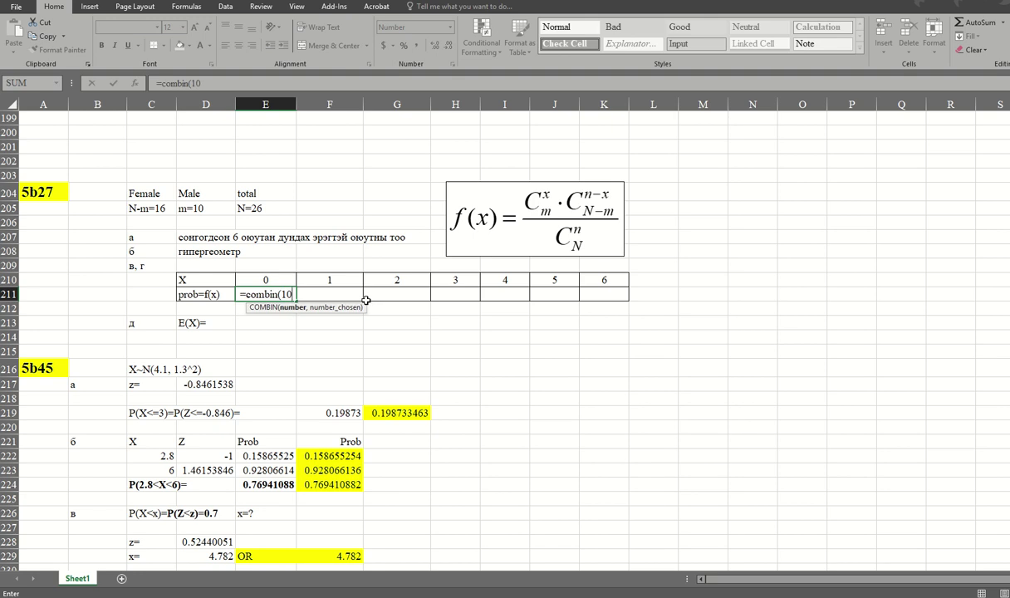
type(",")
key("Up")
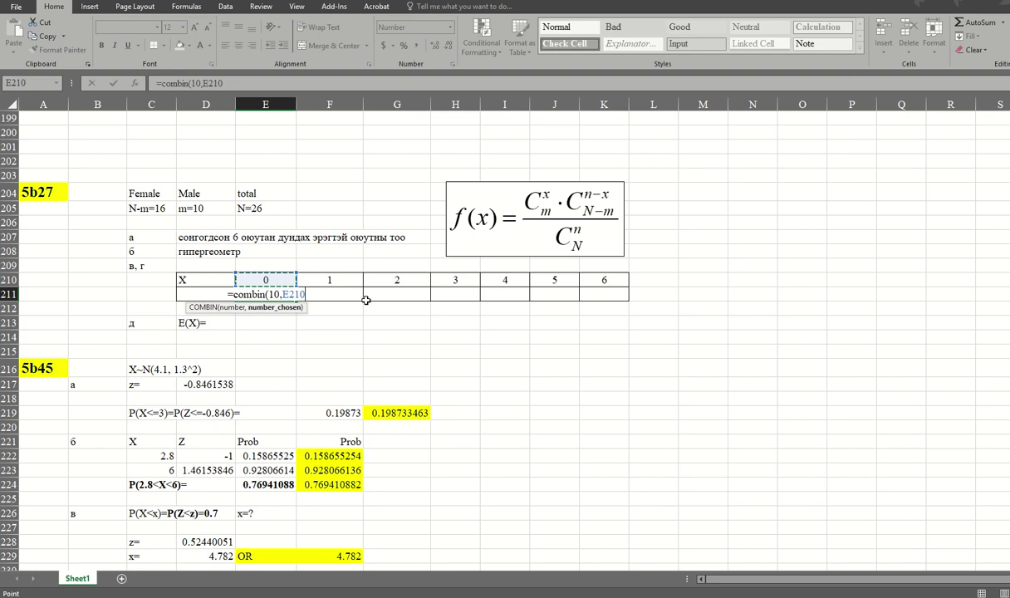
type(")")
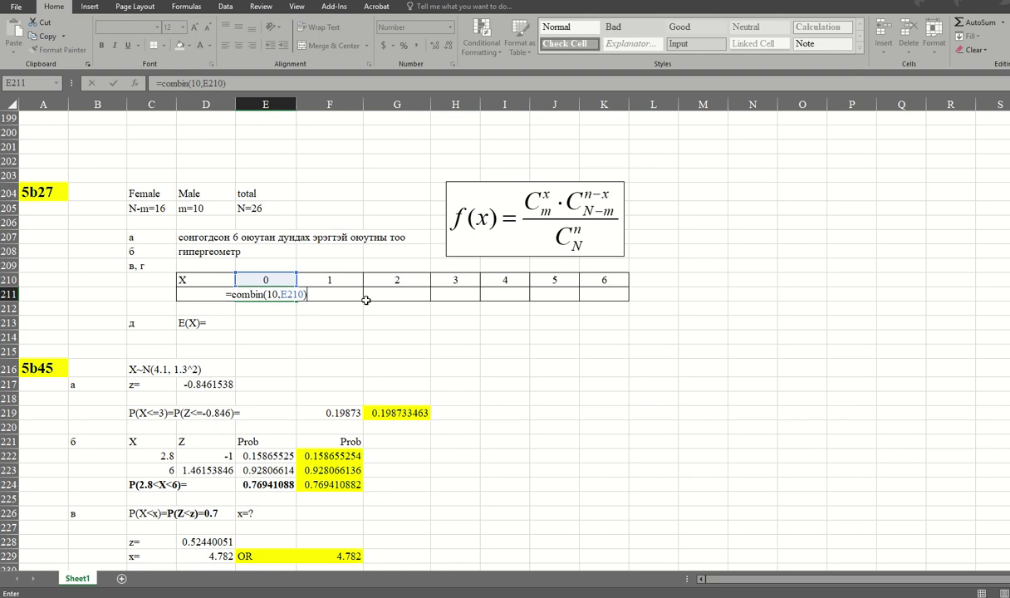
- Multiply the E211 formula by COMBIN(16,6-E210), referring to the X value in the cell above
type("*")
type("combin")
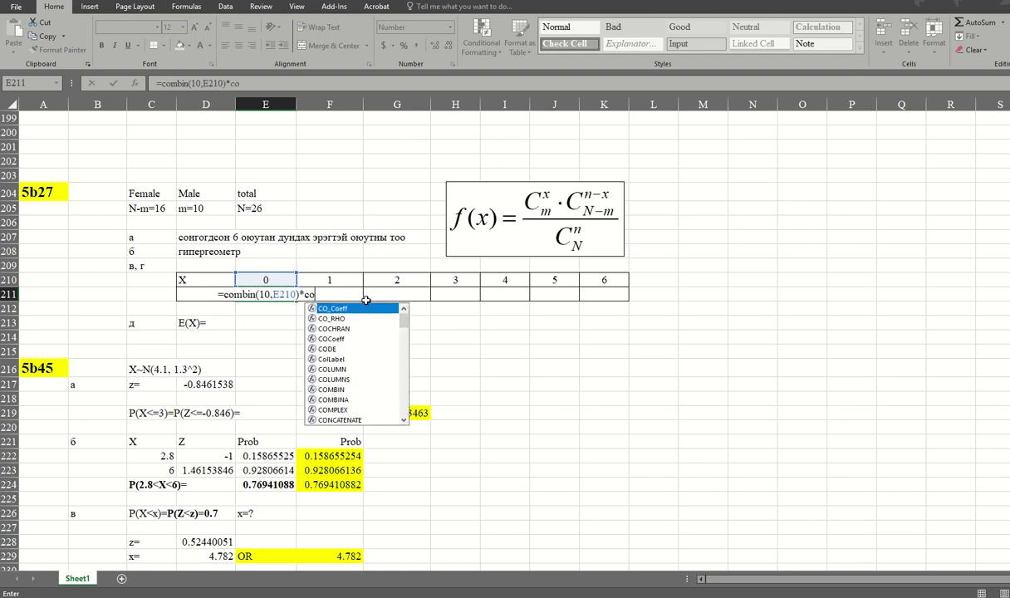
type("(")
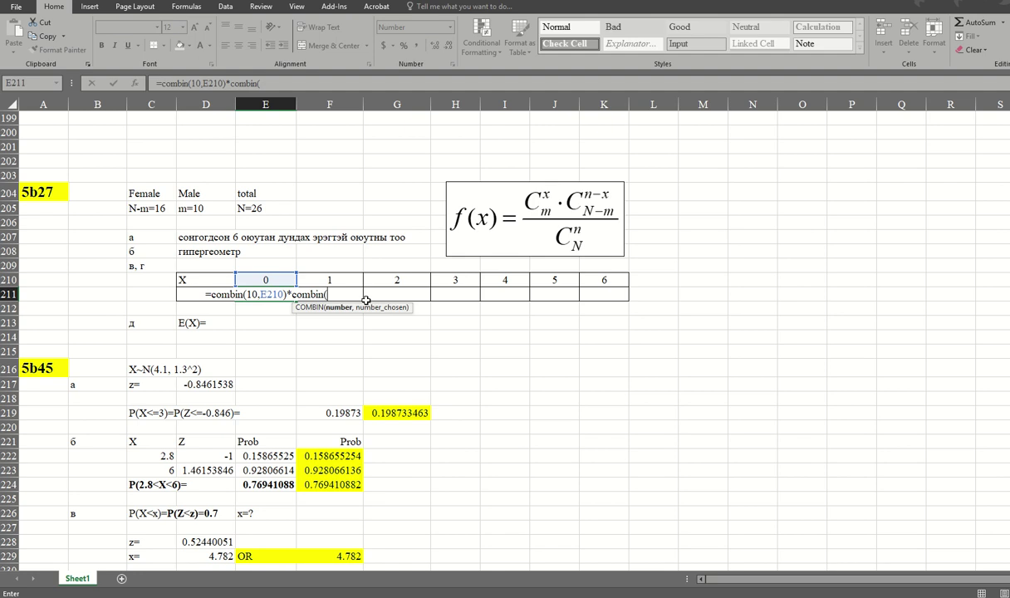
type("16,")
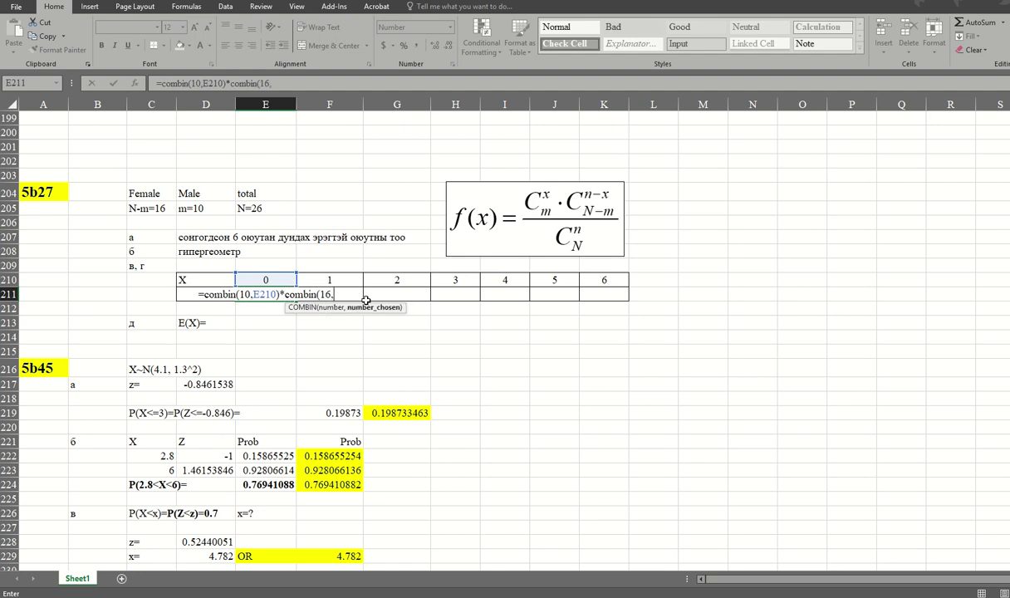
type("6-")
key("Left")
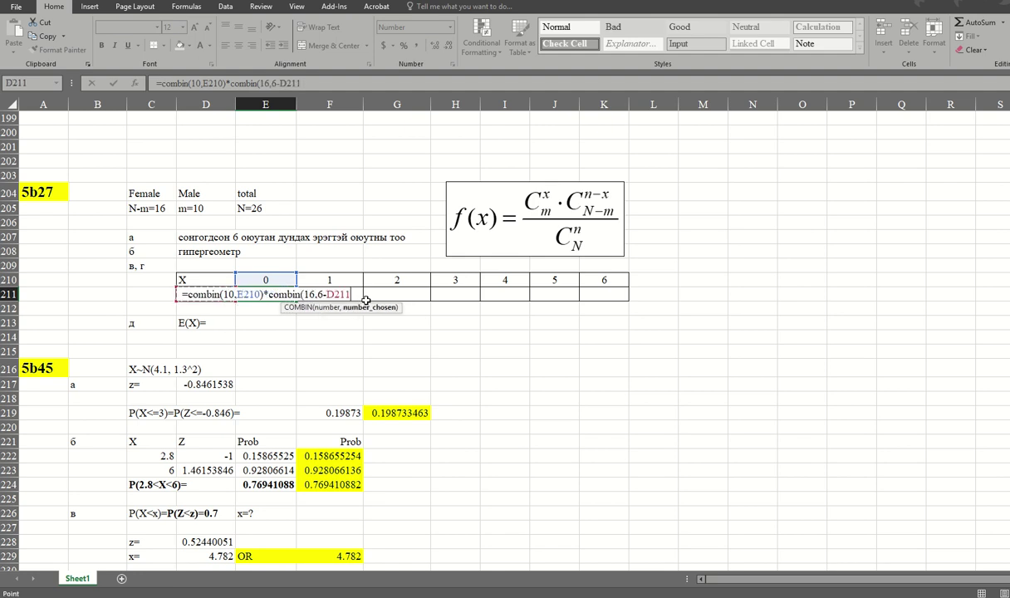
key("Up")
key("Right")
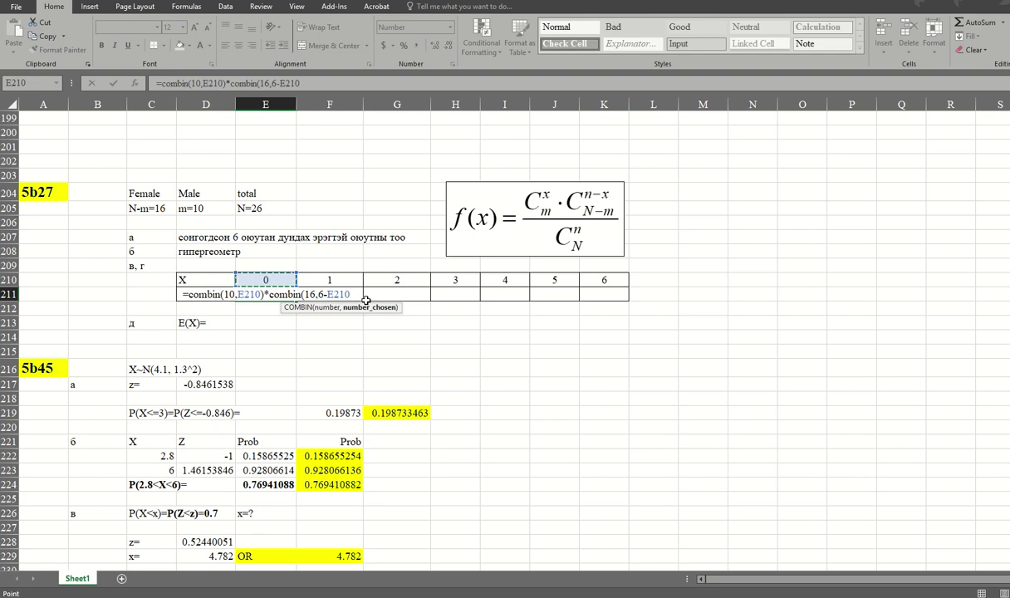
- Divide the E211 formula by COMBIN(26,6) and enter it
type(")/")
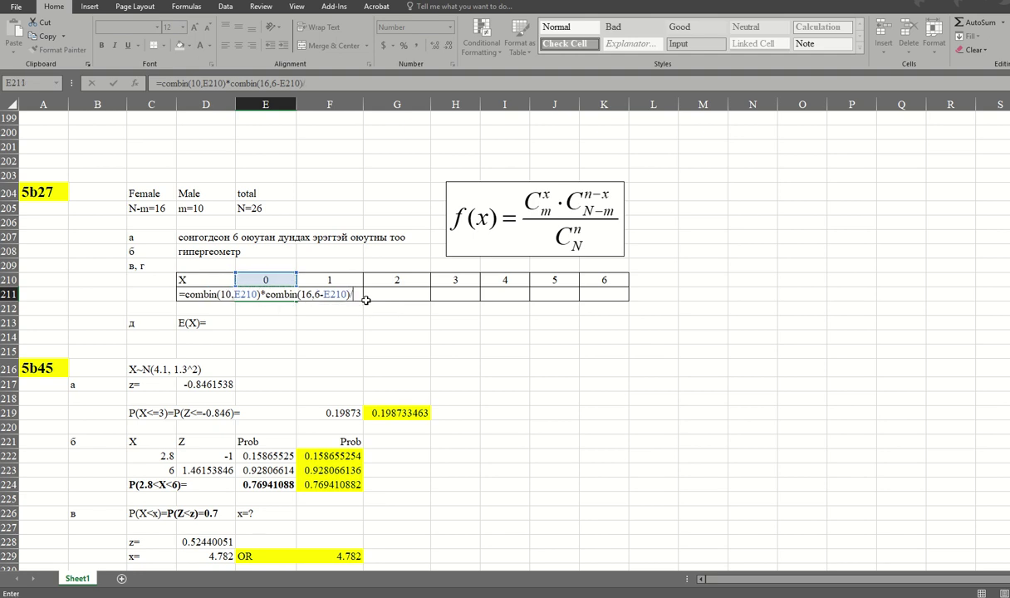
type("combin(")
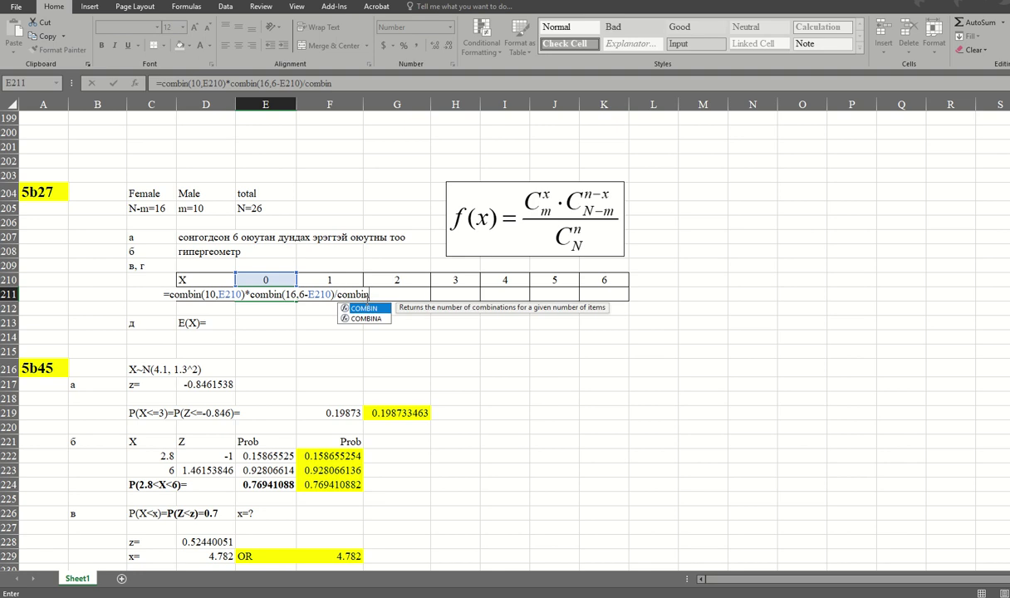
type("26,")
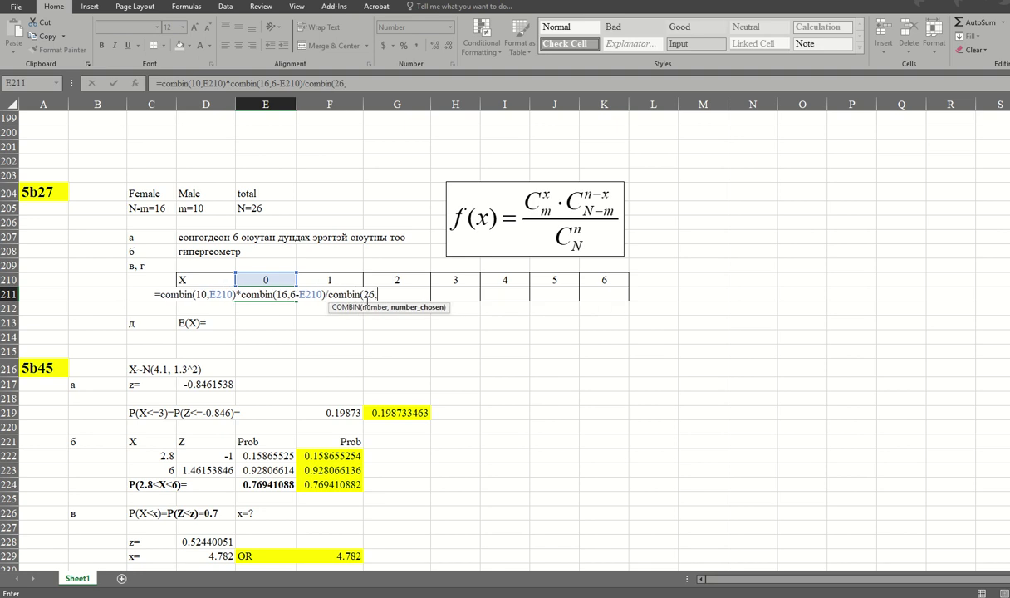
type("6)")
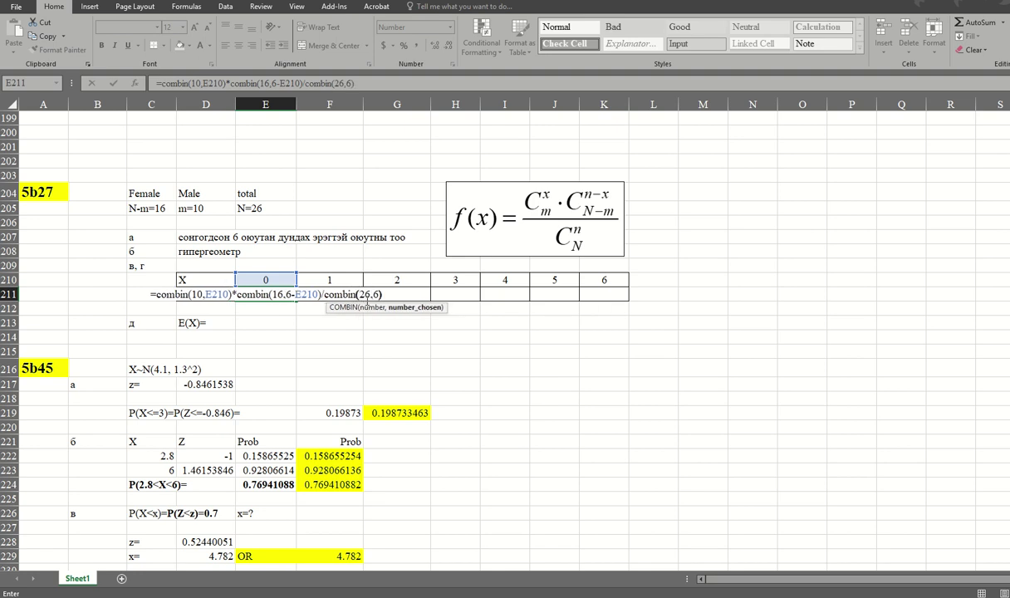
key("Return")
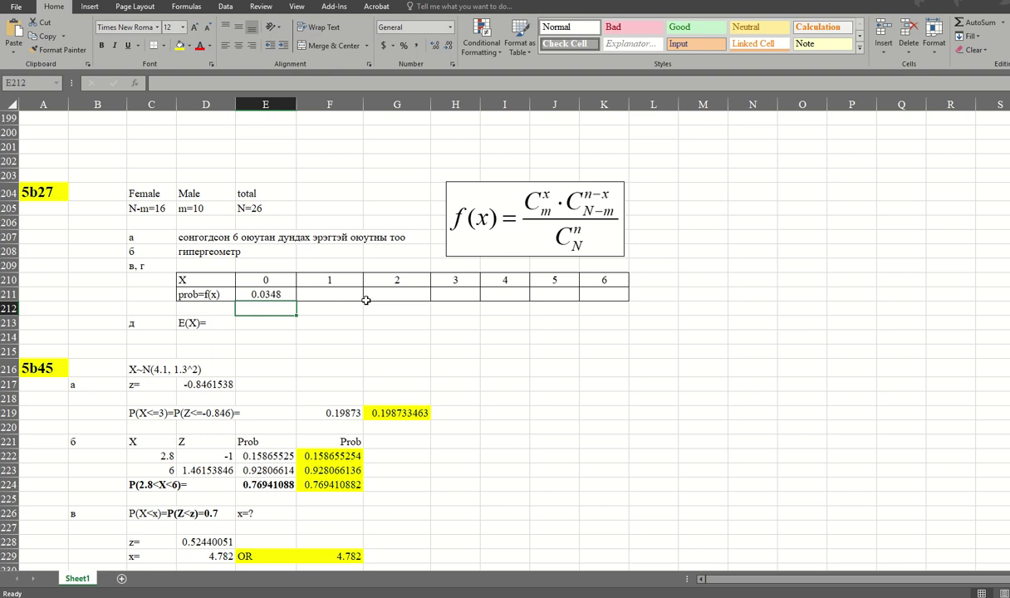
- Fill the E211 probability formula across to K211 and check the copied formula under X = 4
left_click(282, 293)
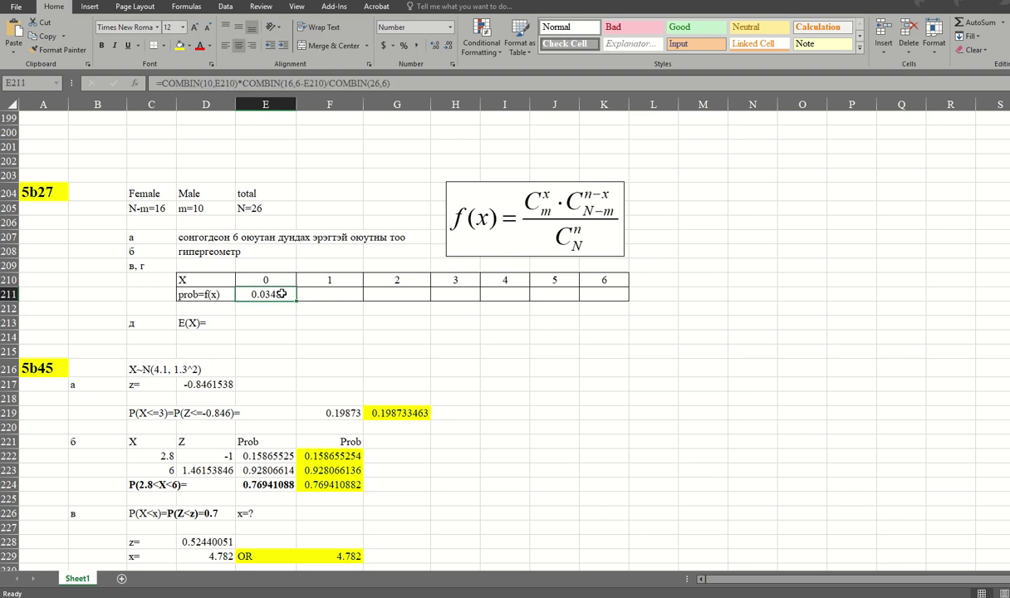
left_click_drag(297, 300, 619, 294)
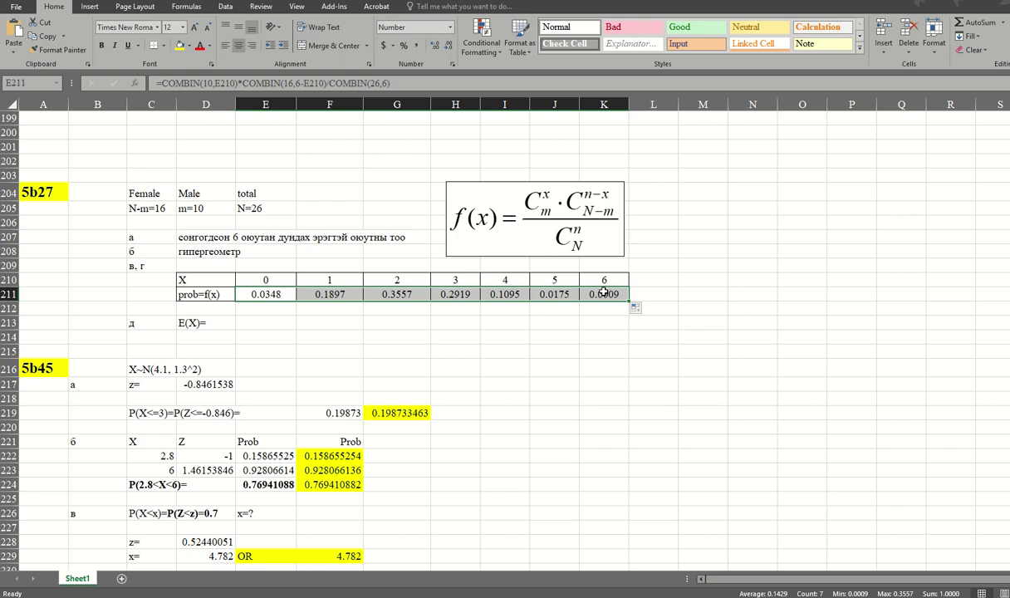
left_click(510, 294)
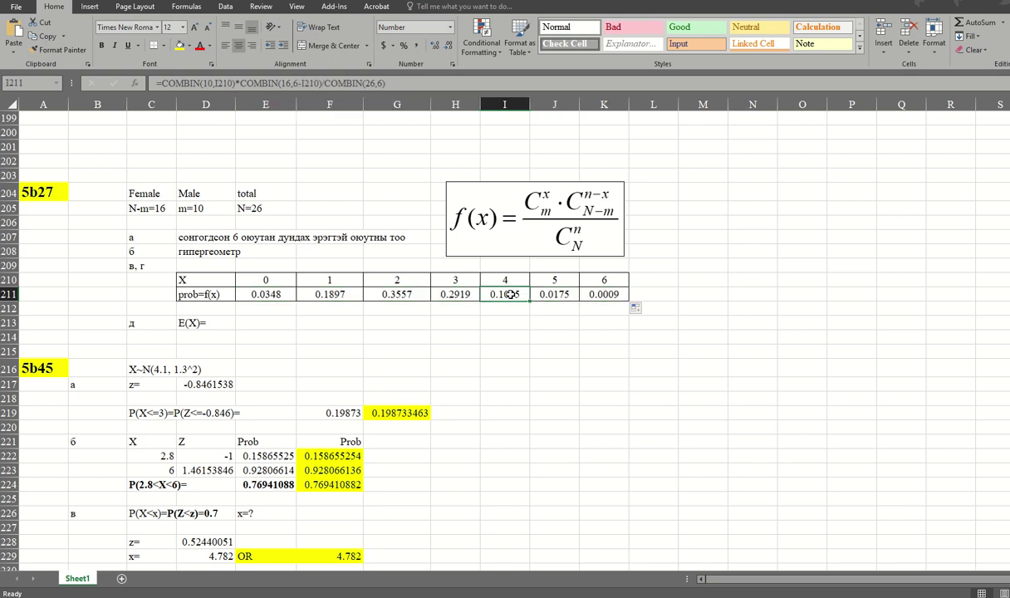
double_click(510, 294)
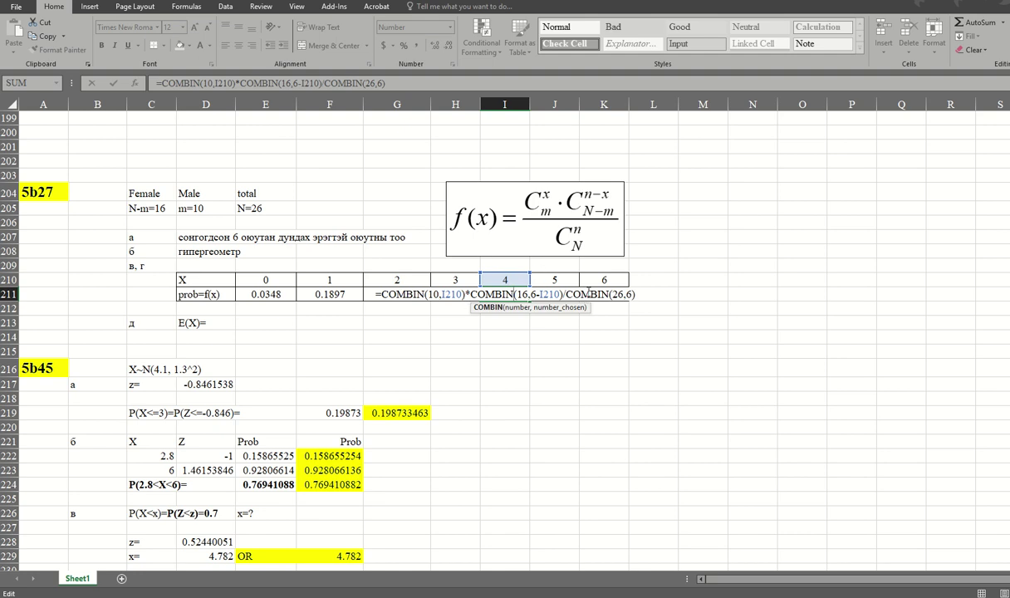
key("ctrl+Return")
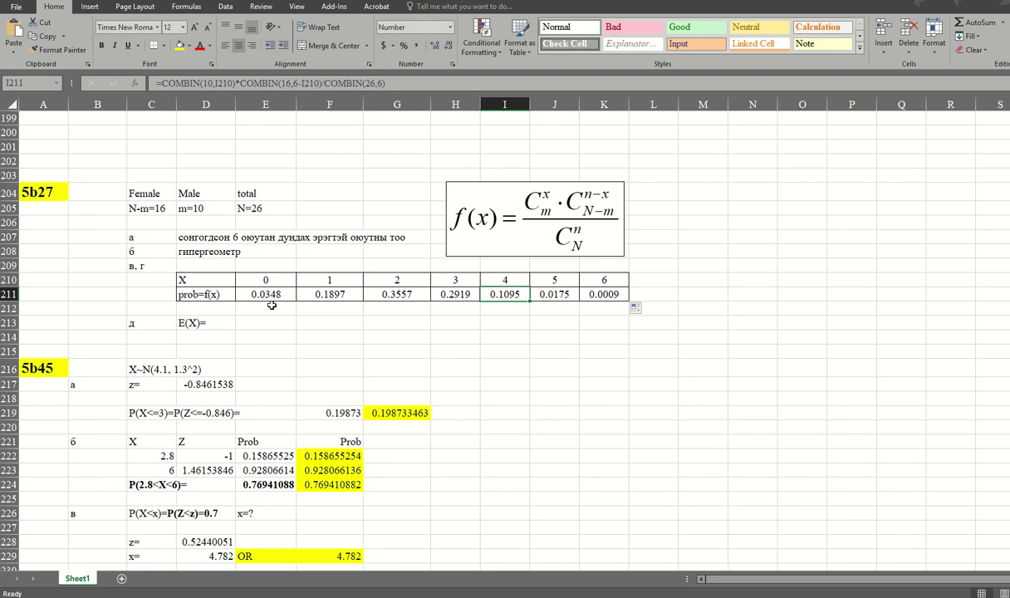
left_click_drag(257, 291, 602, 295)
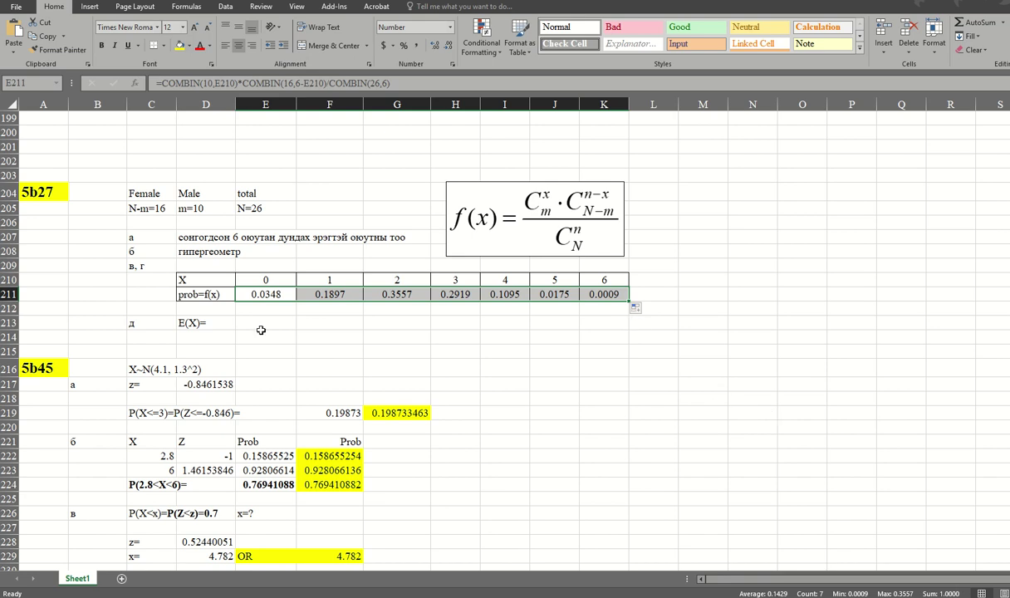
- Calculate E(X) in cell E213 with =SUMPRODUCT(E210:K210,E211:K211)
left_click(266, 323)
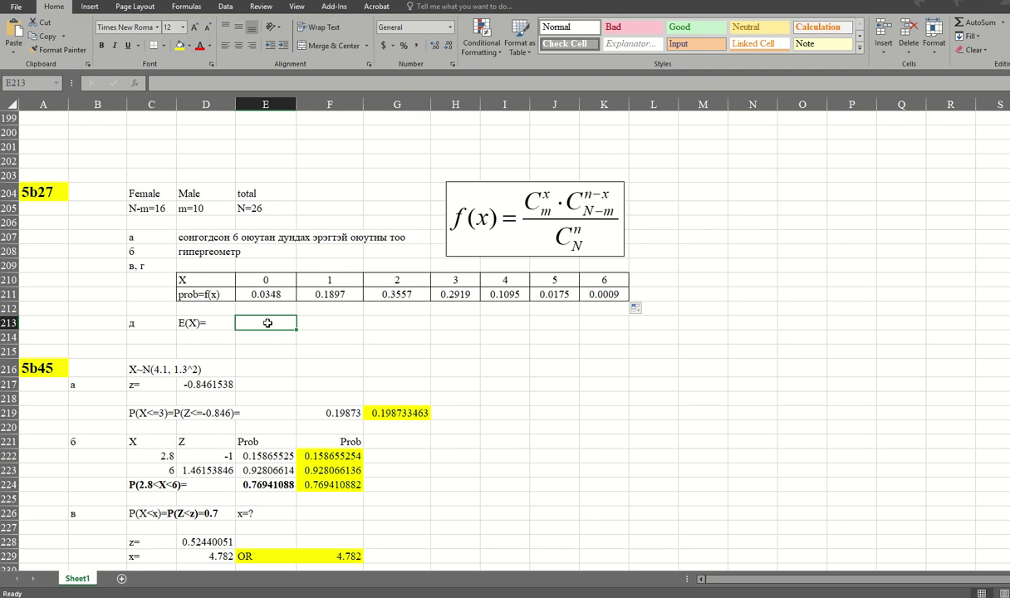
type("=")
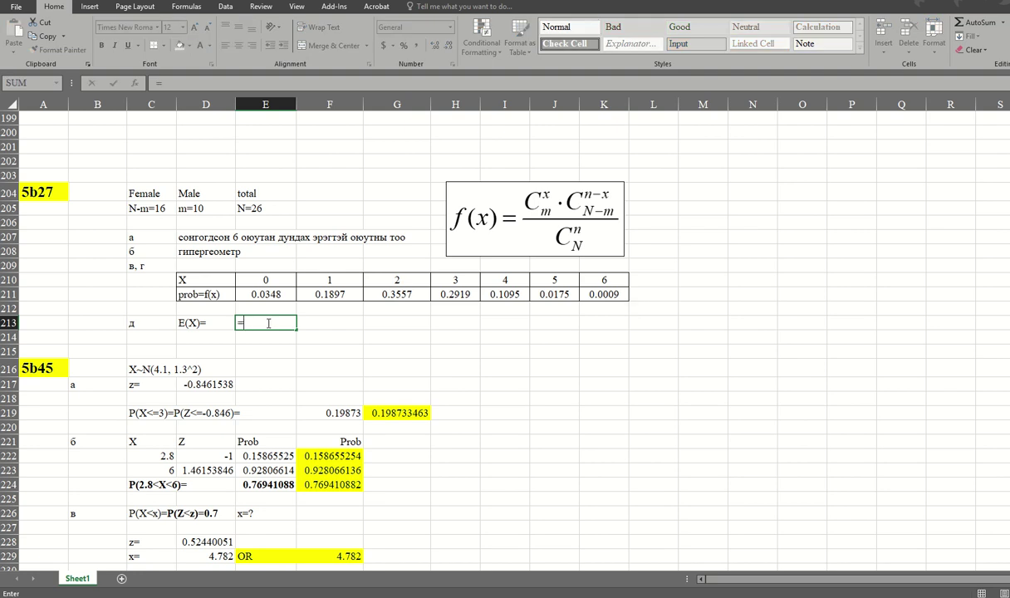
type("sum")
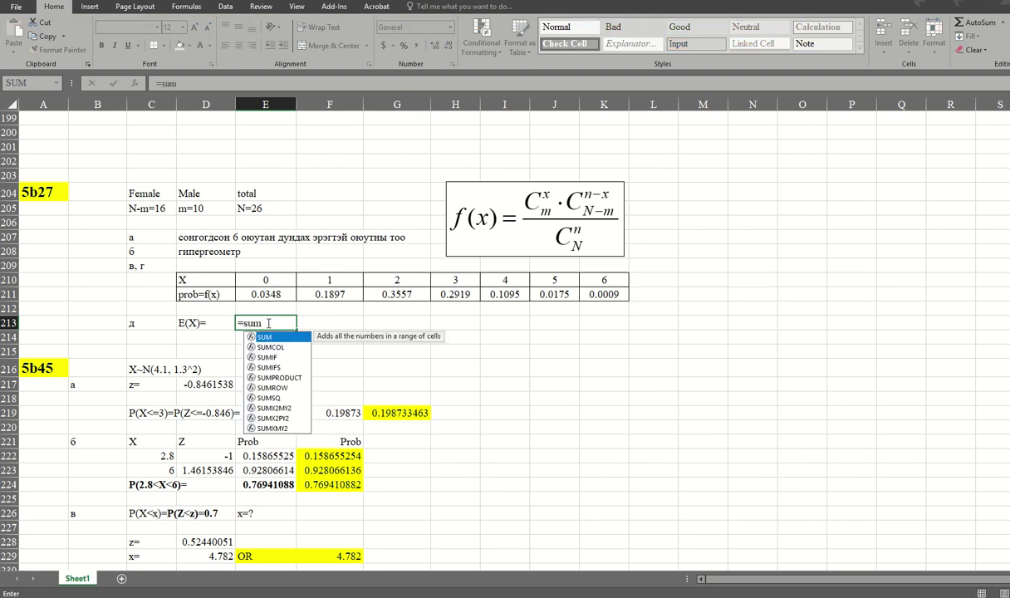
double_click(279, 377)
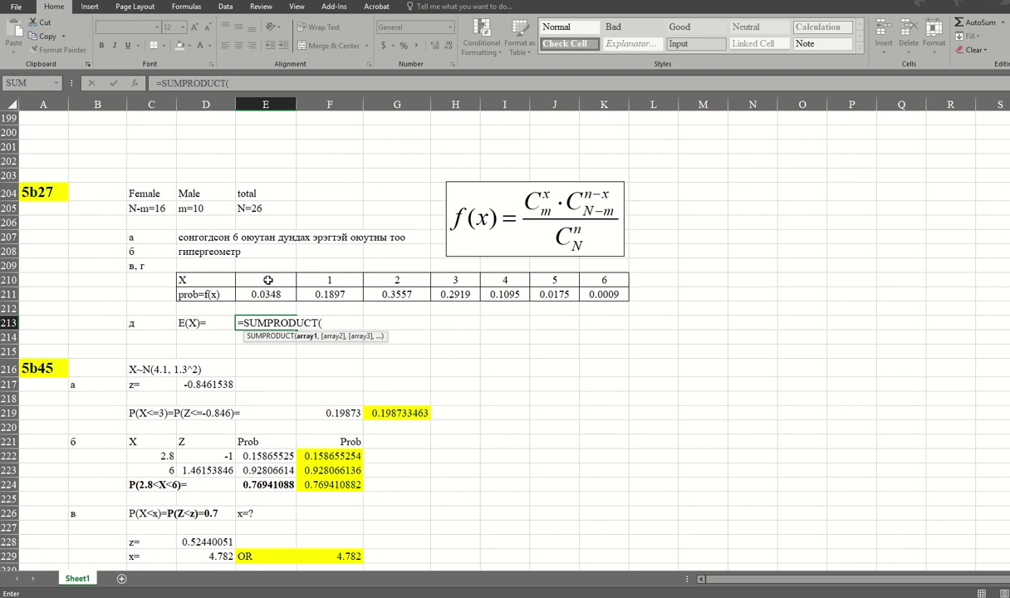
left_click_drag(249, 282, 604, 281)
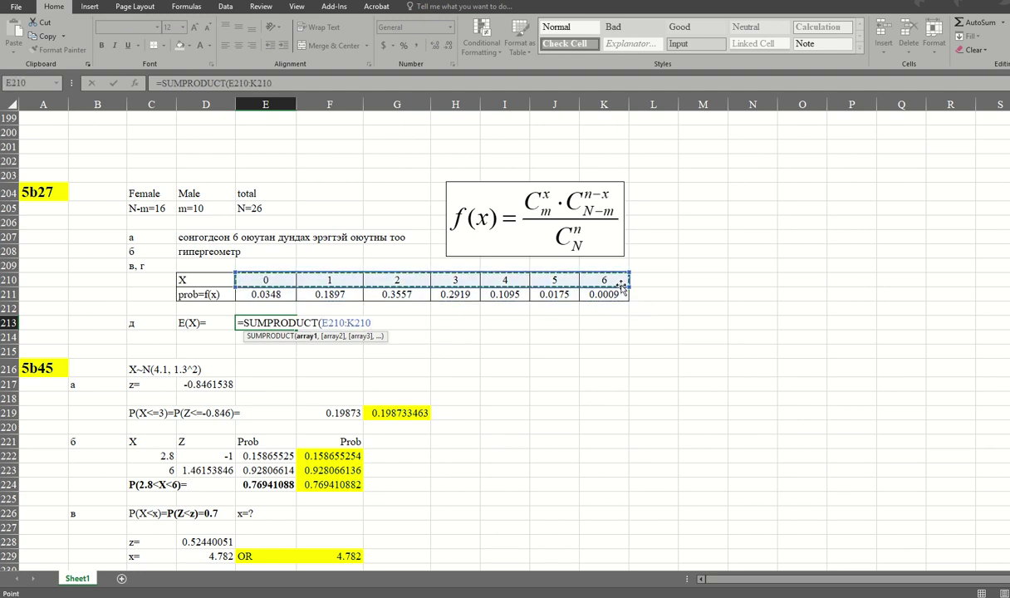
type(",")
left_click_drag(275, 292, 618, 304)
key("Return")
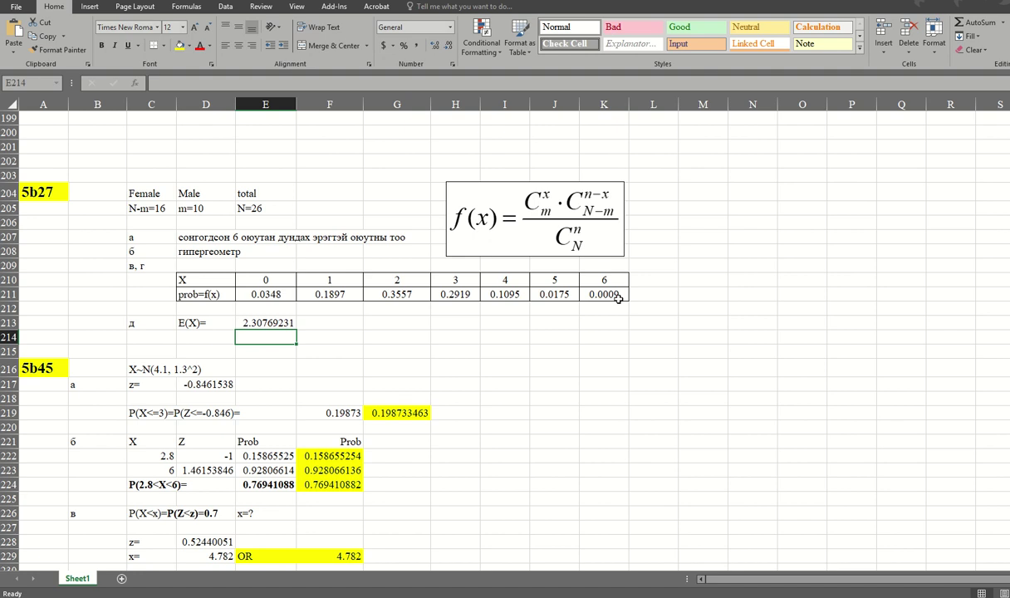
- Reduce the displayed precision of the E(X) value in E213 to two decimal places
left_click(281, 322)
left_click(431, 45)
left_click(431, 46)
left_click(431, 46)
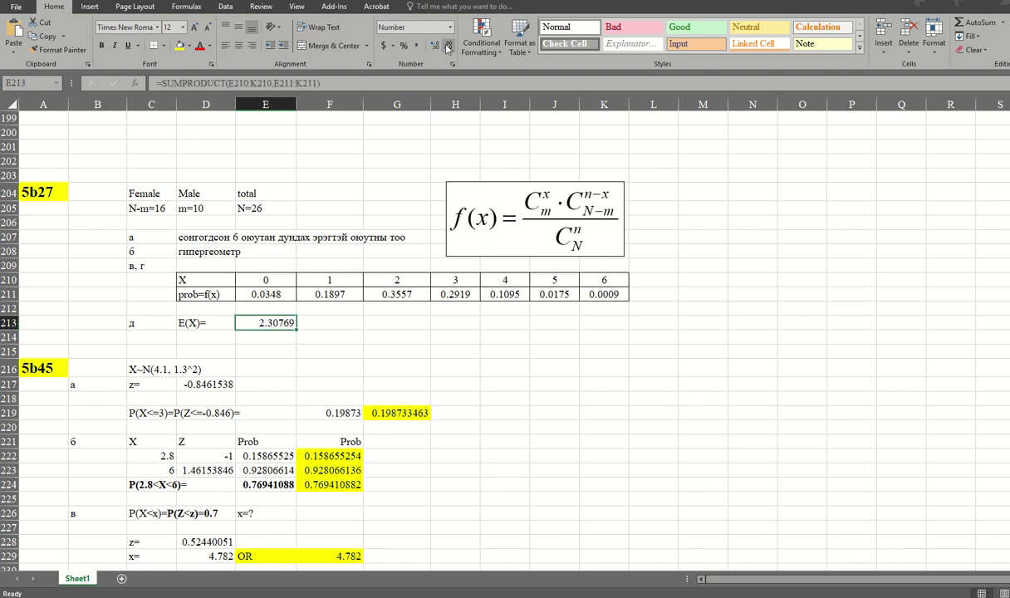
left_click(431, 46)
left_click(431, 46)
left_click(431, 46)
left_click(465, 364)
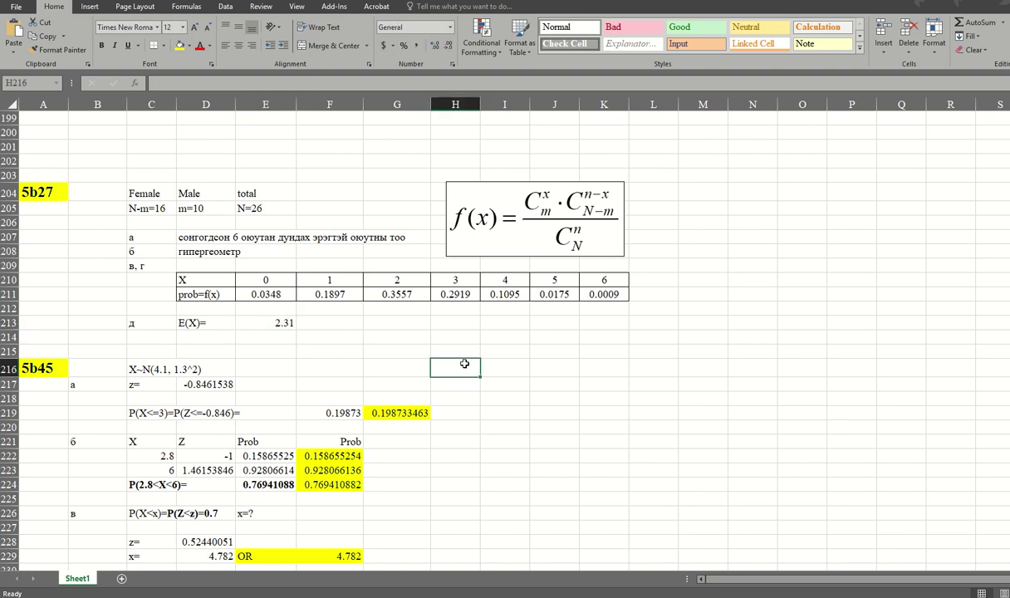